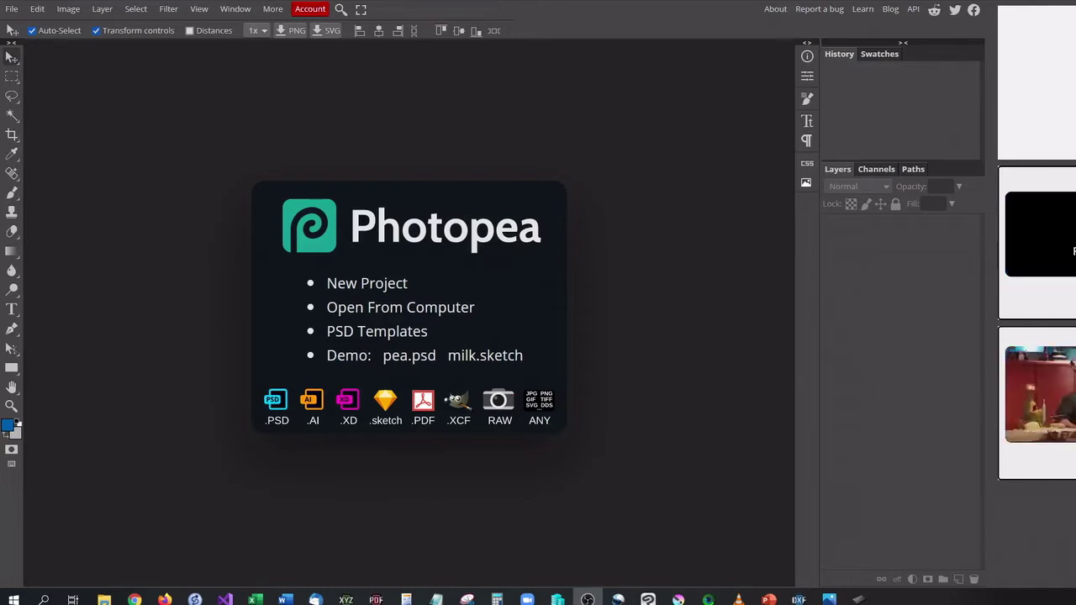
Start a New Project at 1280×720 with a White background and create it.
{"action": "left_click", "coordinate": [13, 10]}
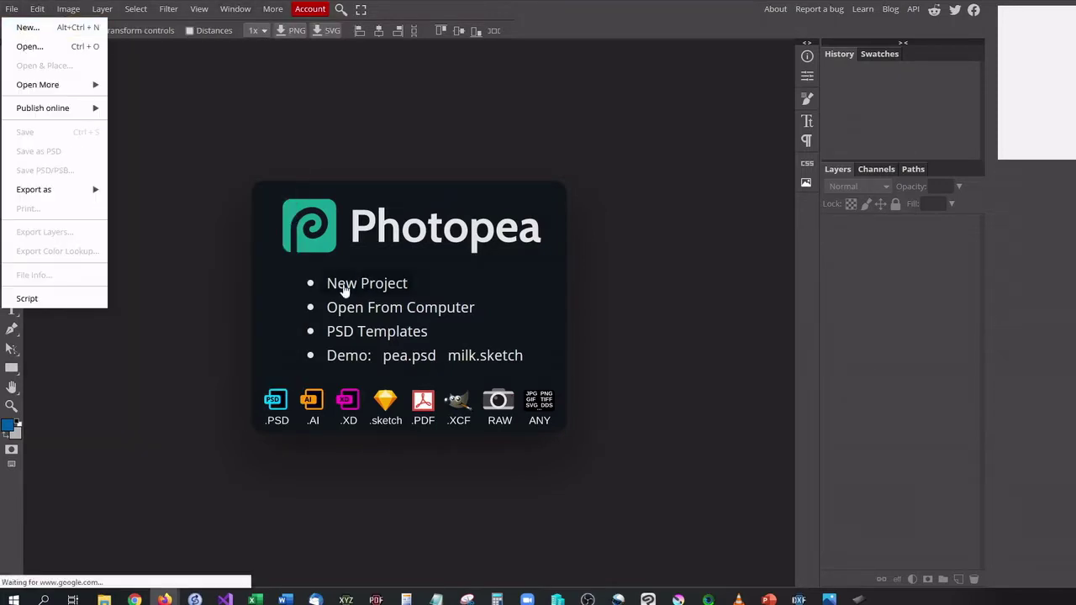
{"action": "left_click", "coordinate": [387, 290]}
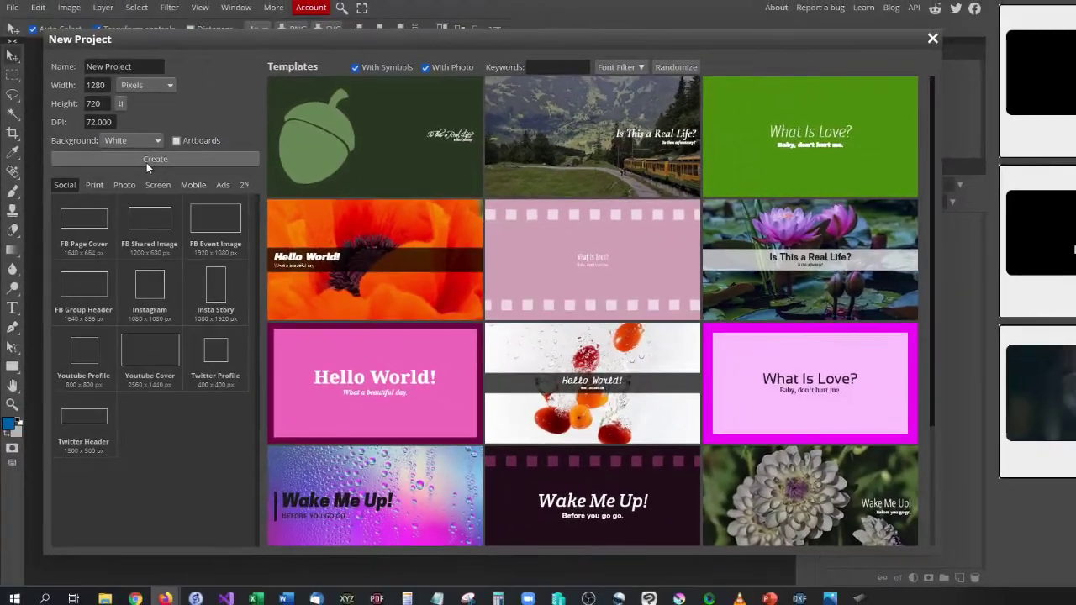
{"action": "left_click", "coordinate": [146, 160]}
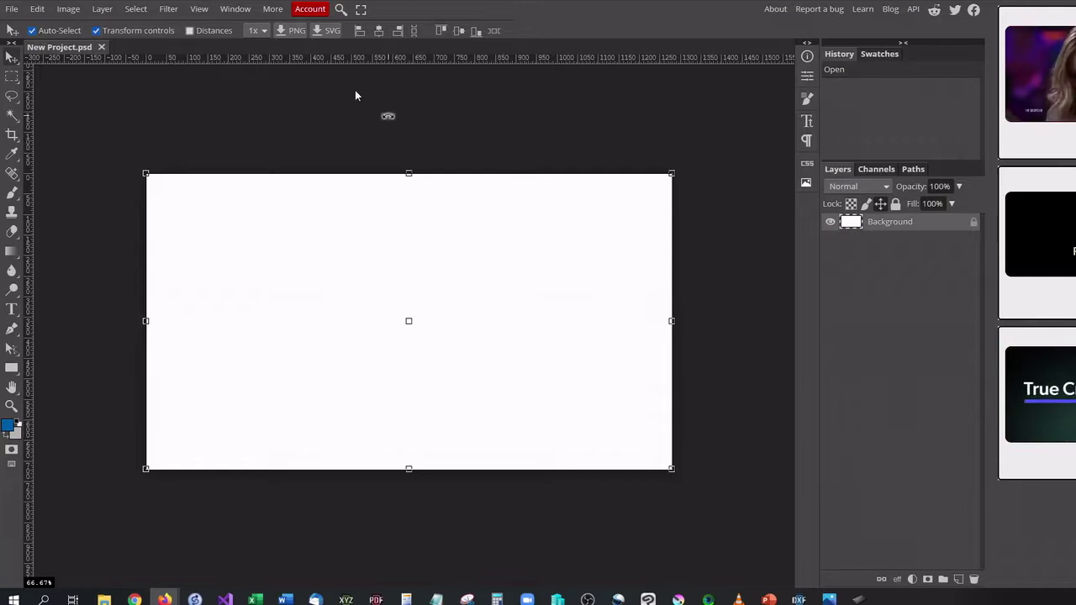
Brush blue loops across the canvas middle, then add a layer with a blue upper-right stroke.
{"action": "left_click", "coordinate": [13, 194]}
{"action": "left_click_drag", "start_coordinate": [305, 257], "coordinate": [307, 256]}
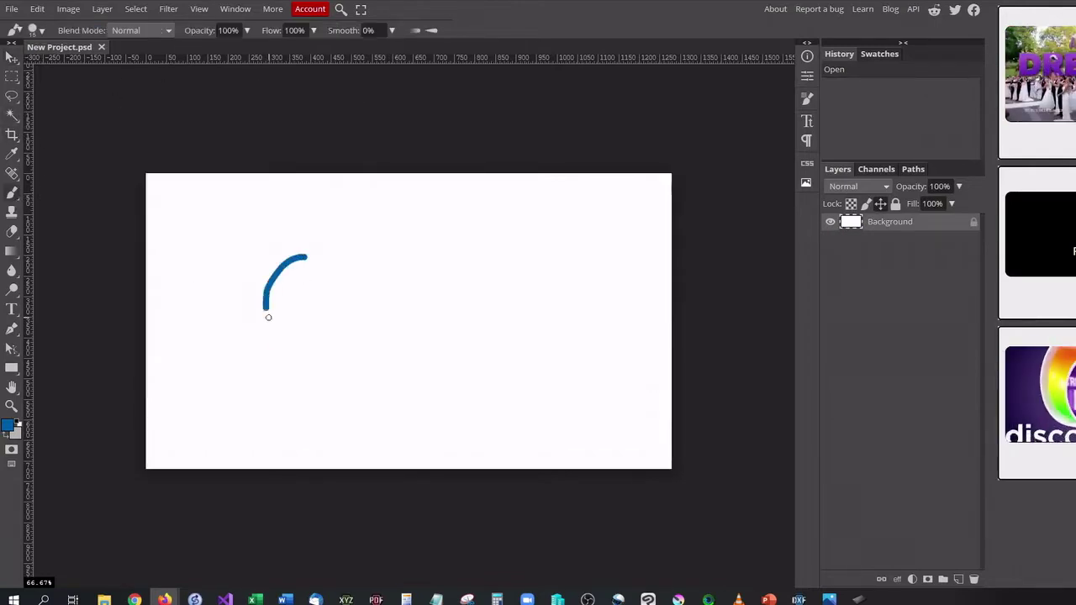
{"action": "left_click_drag", "start_coordinate": [286, 326], "coordinate": [443, 329]}
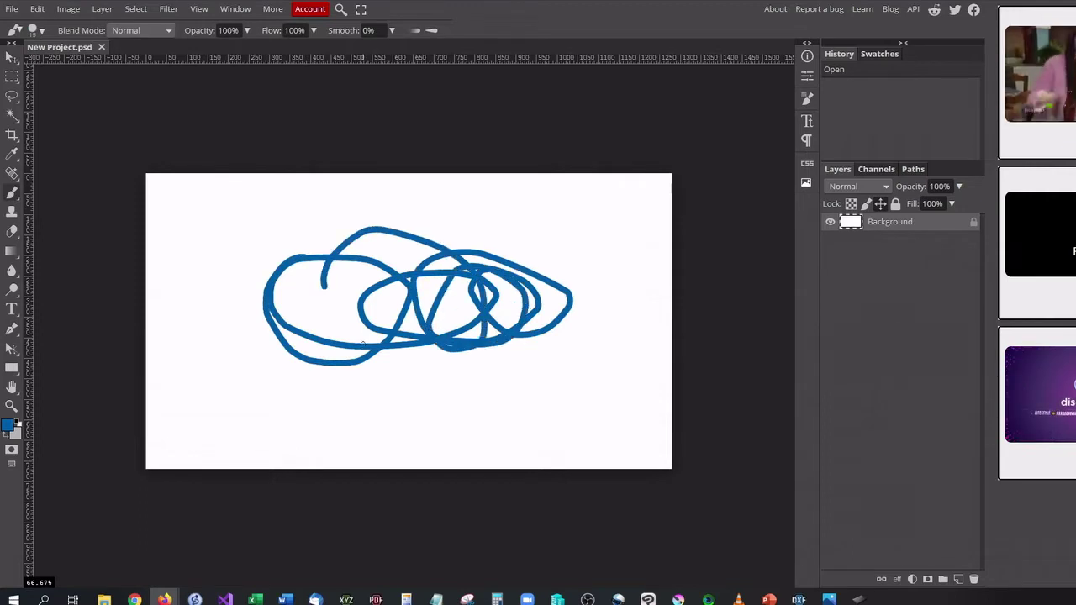
{"action": "left_click", "coordinate": [960, 582]}
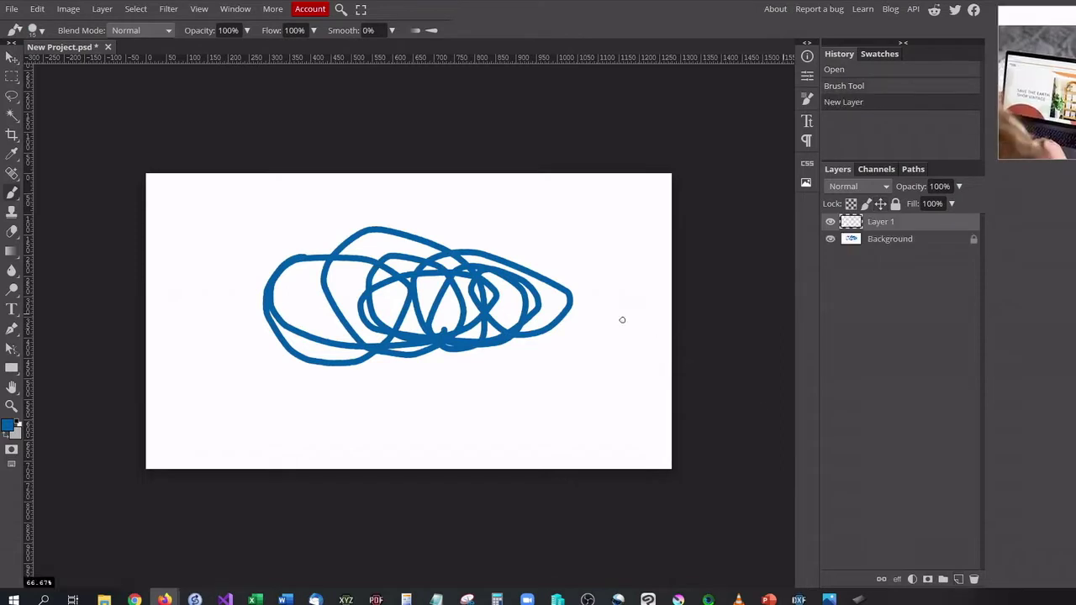
{"action": "left_click_drag", "start_coordinate": [565, 246], "coordinate": [596, 296]}
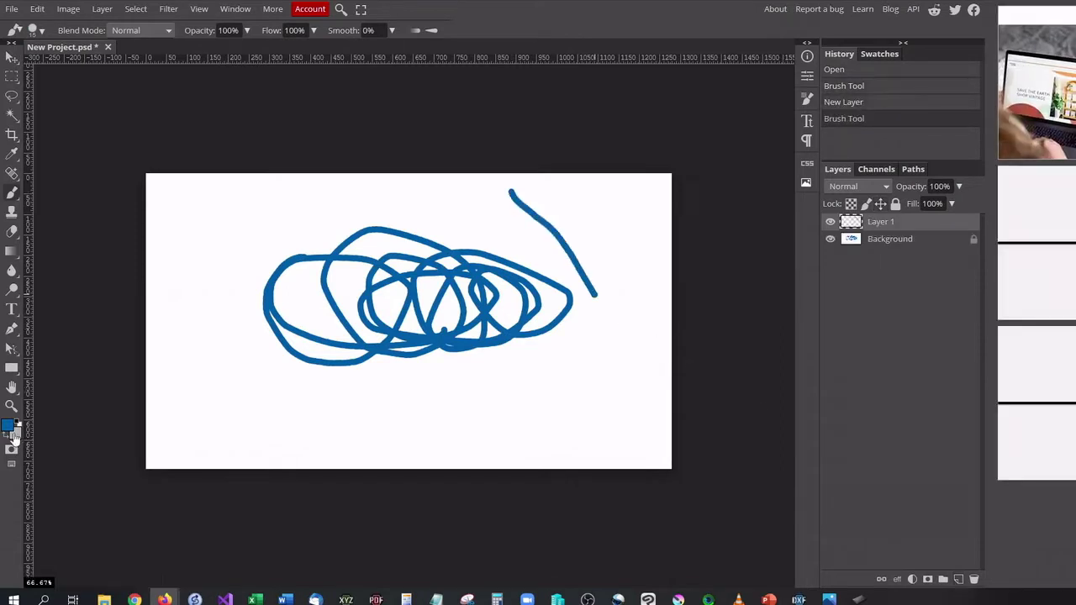
Switch the brush colour to black, scribble black loops on the left, and add empty layers.
{"action": "left_click", "coordinate": [10, 427]}
{"action": "left_click_drag", "start_coordinate": [228, 236], "coordinate": [298, 291]}
{"action": "left_click", "coordinate": [323, 270]}
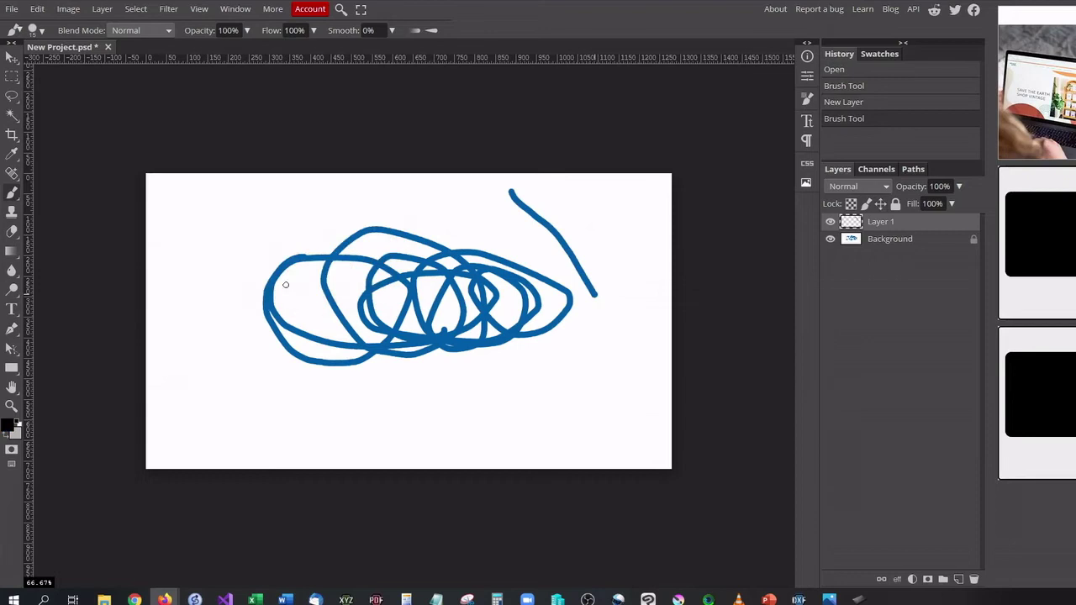
{"action": "mouse_move", "coordinate": [209, 212]}
{"action": "left_mouse_down"}
{"action": "mouse_move", "coordinate": [242, 355]}
{"action": "mouse_move", "coordinate": [308, 288]}
{"action": "mouse_move", "coordinate": [355, 267]}
{"action": "left_mouse_up"}
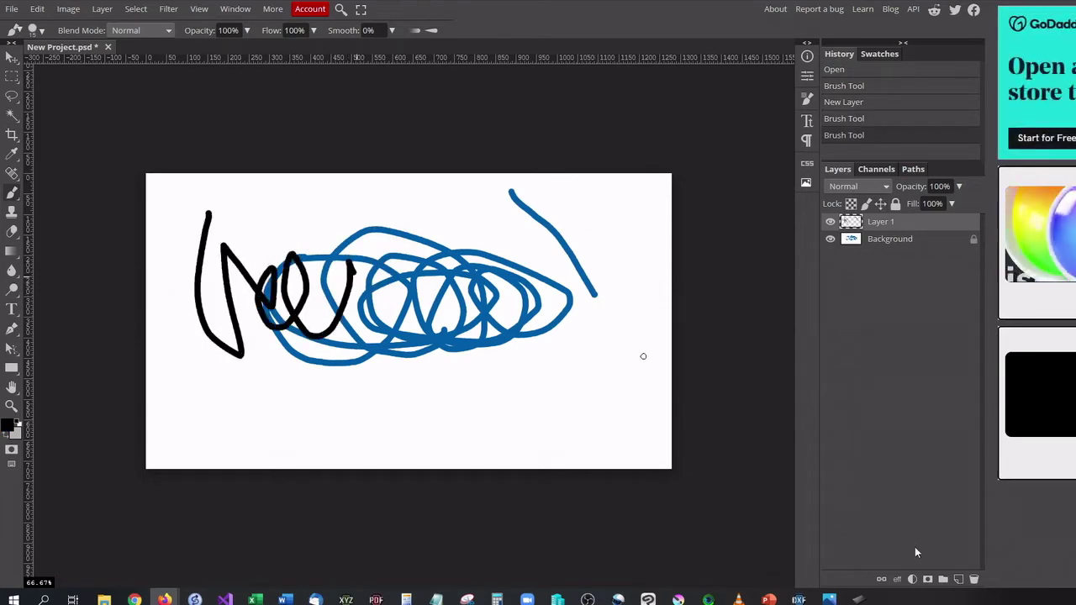
{"action": "left_click", "coordinate": [958, 579]}
{"action": "left_click", "coordinate": [958, 579]}
Keep adding empty layers until the stack reaches Layer 51.
{"action": "double_click", "coordinate": [958, 580]}
{"action": "double_click", "coordinate": [959, 580]}
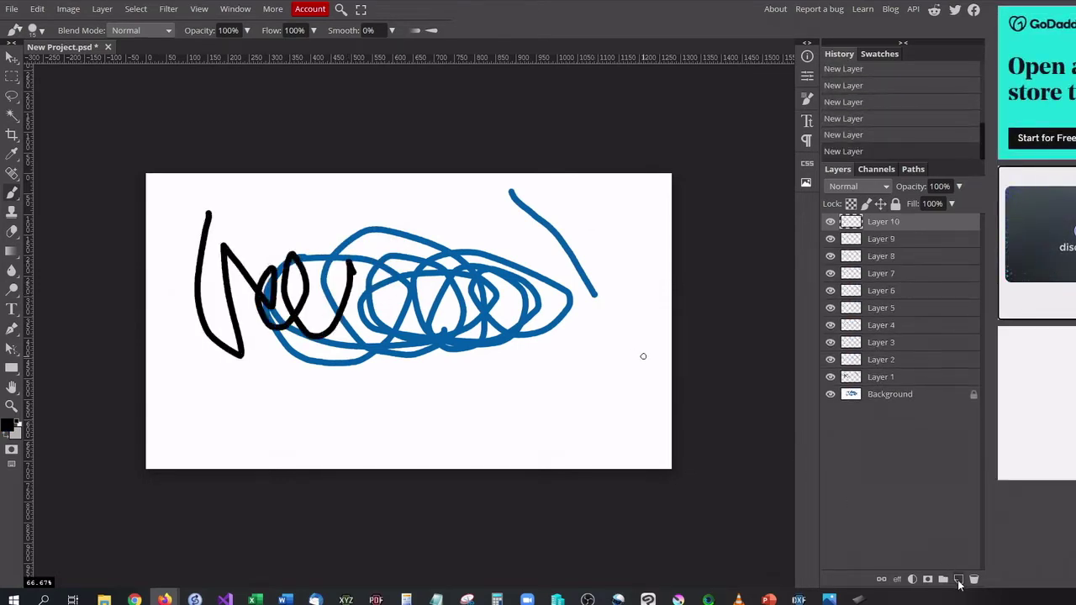
{"action": "left_click", "coordinate": [959, 580]}
{"action": "left_click", "coordinate": [959, 580]}
{"action": "left_click", "coordinate": [958, 580]}
{"action": "left_click", "coordinate": [958, 580]}
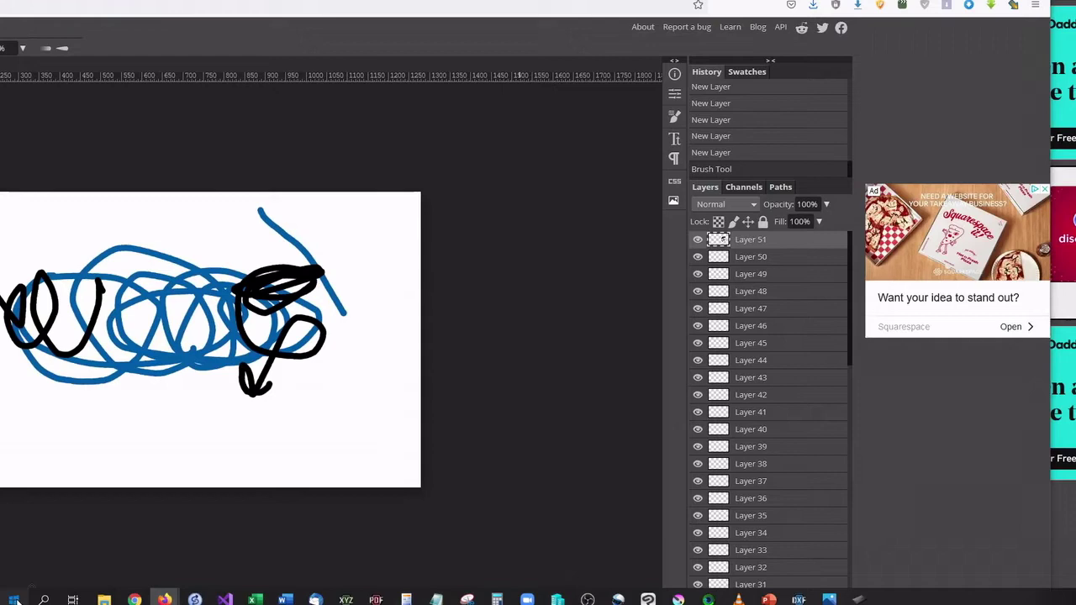
Use the Windows Start menu and Photopea's More menu to relaunch Photopea.
{"action": "key", "text": "super"}
{"action": "key", "text": "super"}
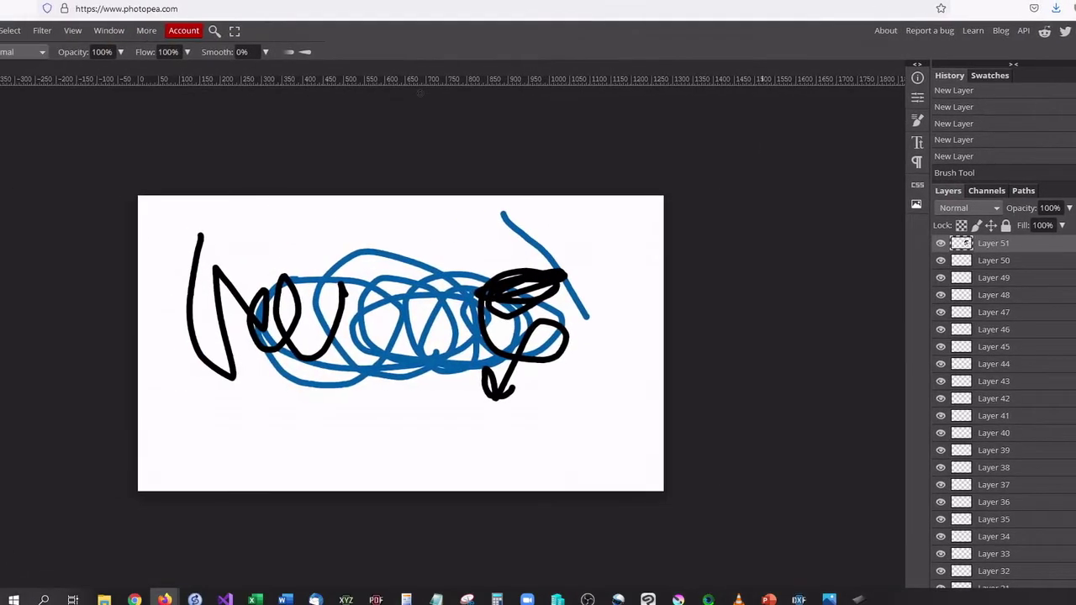
{"action": "left_click", "coordinate": [140, 31]}
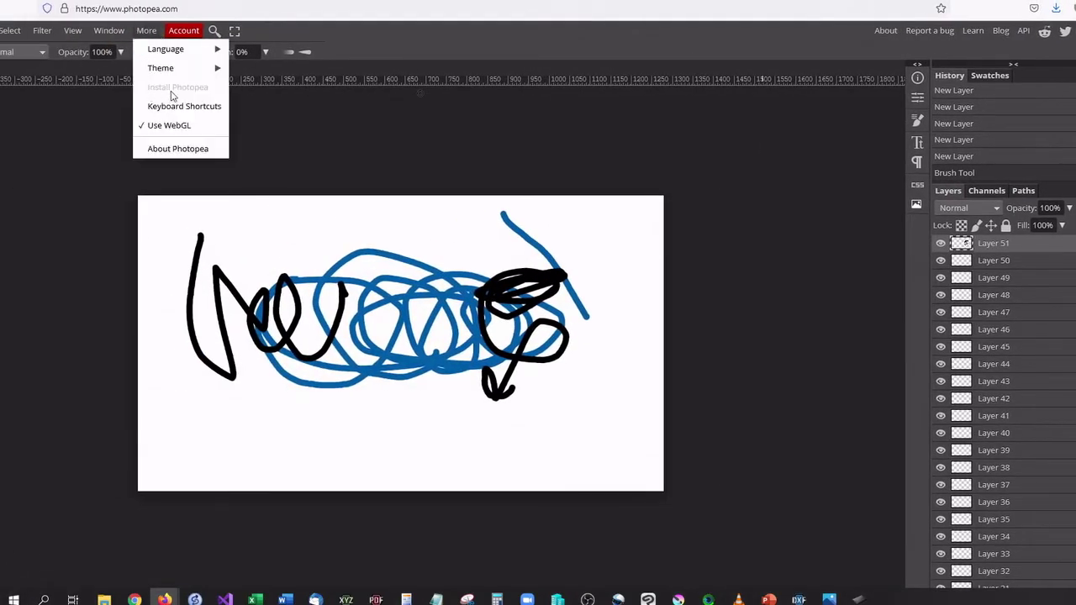
{"action": "key", "text": "super"}
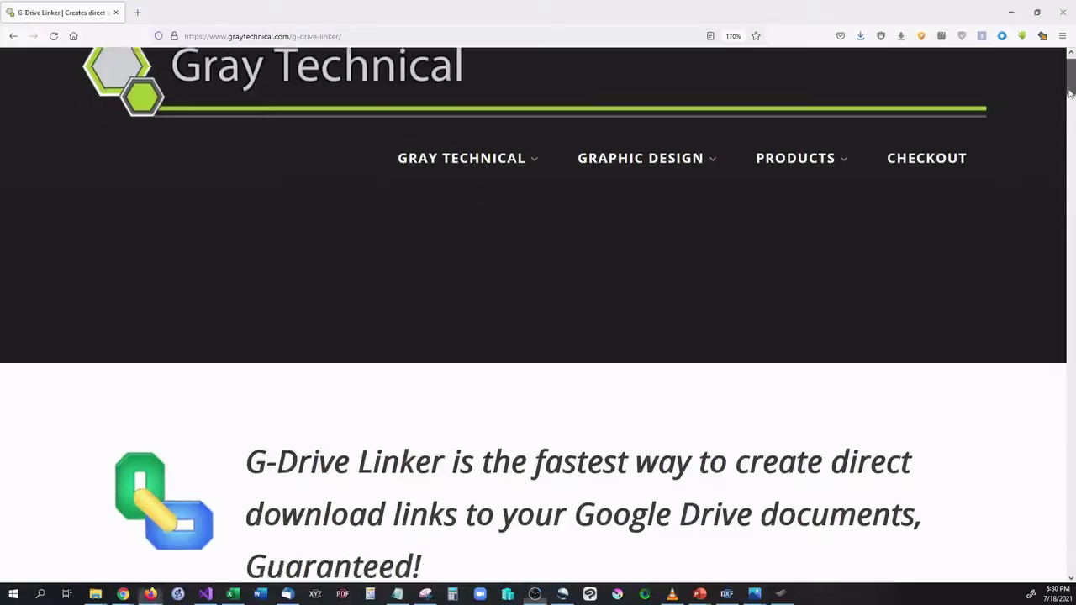
Highlight the review quote and open the TECH NEWS for YOU G-Drive Linker article in a new tab.
{"action": "left_click_drag", "start_coordinate": [165, 162], "coordinate": [930, 193]}
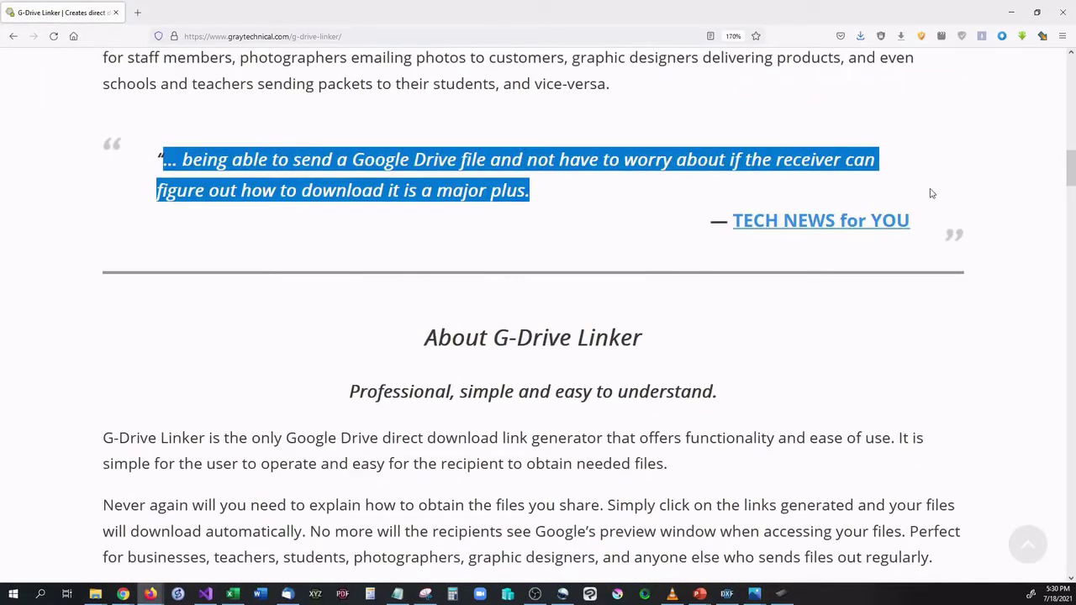
{"action": "left_click", "coordinate": [966, 199]}
{"action": "left_click", "coordinate": [821, 223]}
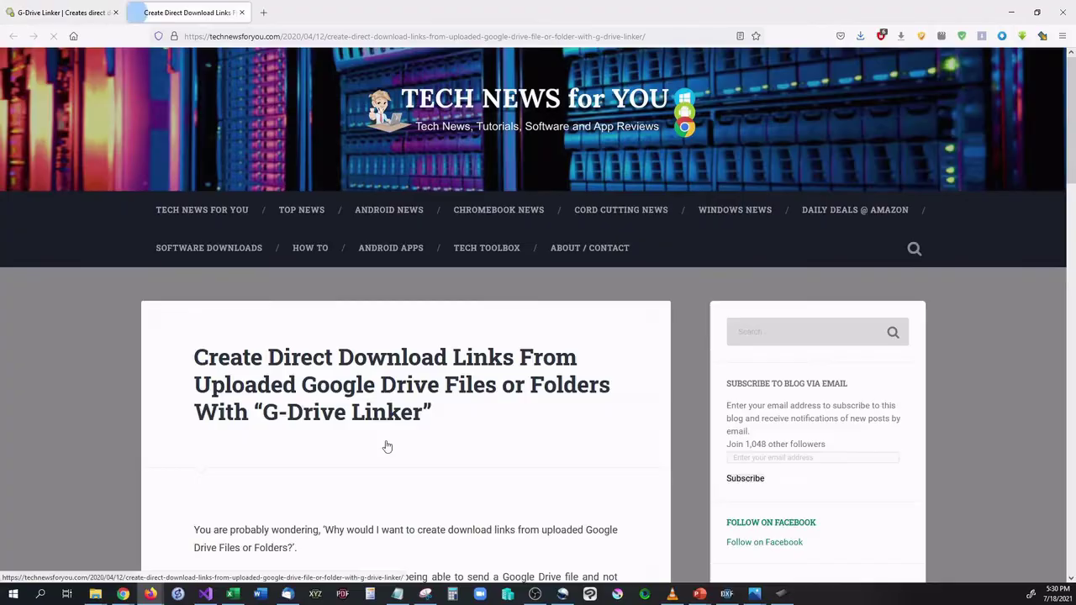
{"action": "scroll", "coordinate": [455, 428], "scroll_direction": "down", "scroll_amount": 8}
{"action": "scroll", "coordinate": [454, 428], "scroll_direction": "up", "scroll_amount": 3}
{"action": "scroll", "coordinate": [252, 446], "scroll_direction": "up", "scroll_amount": 6}
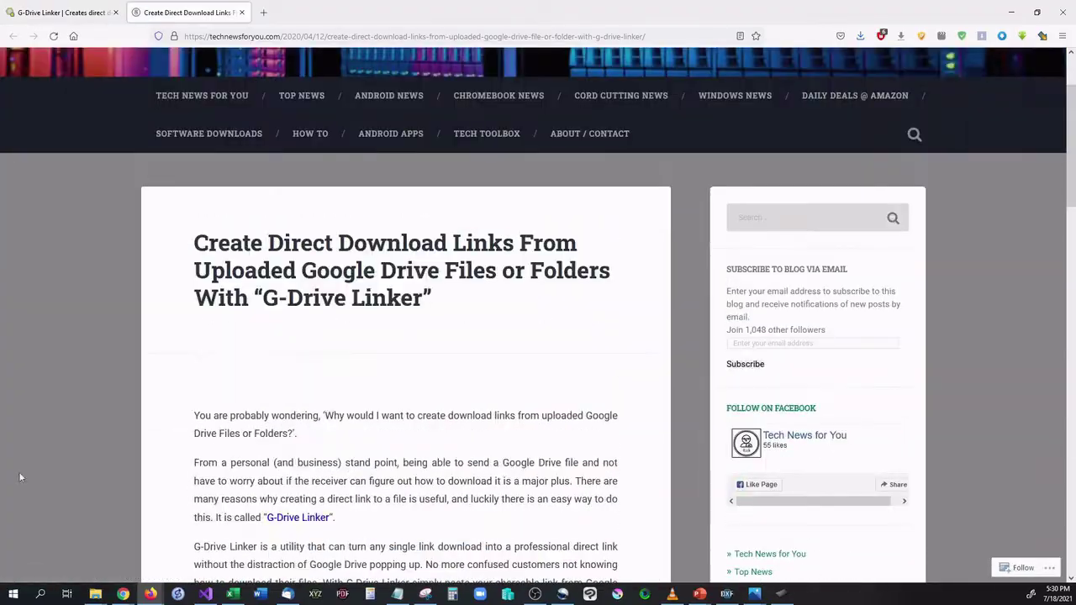